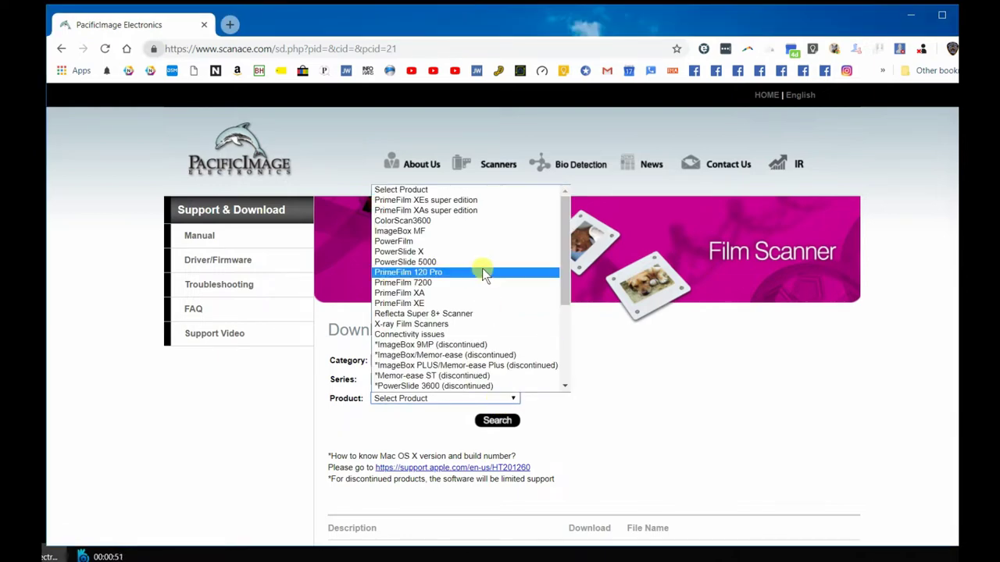
# Search the Film Scanners drivers for the PowerFilm product and download the Windows x64 installer
pyautogui.click(482, 241)
pyautogui.click(499, 423)
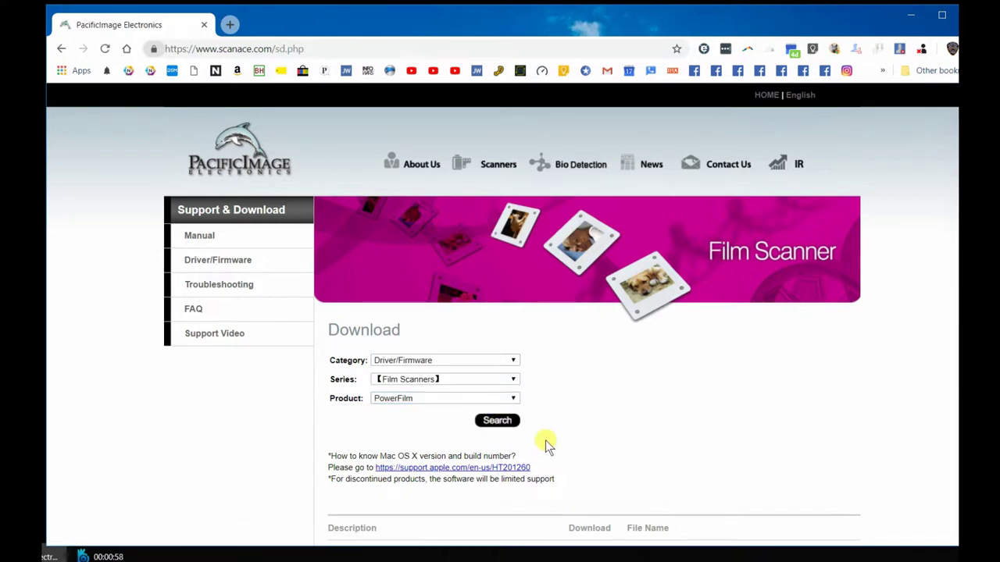
pyautogui.click(508, 421)
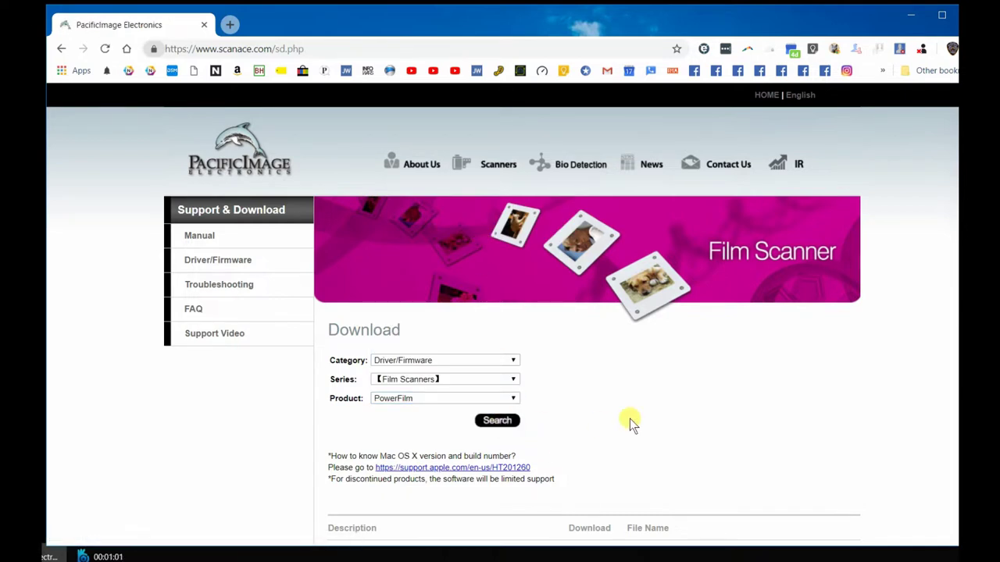
pyautogui.scroll(-3, 630, 418)
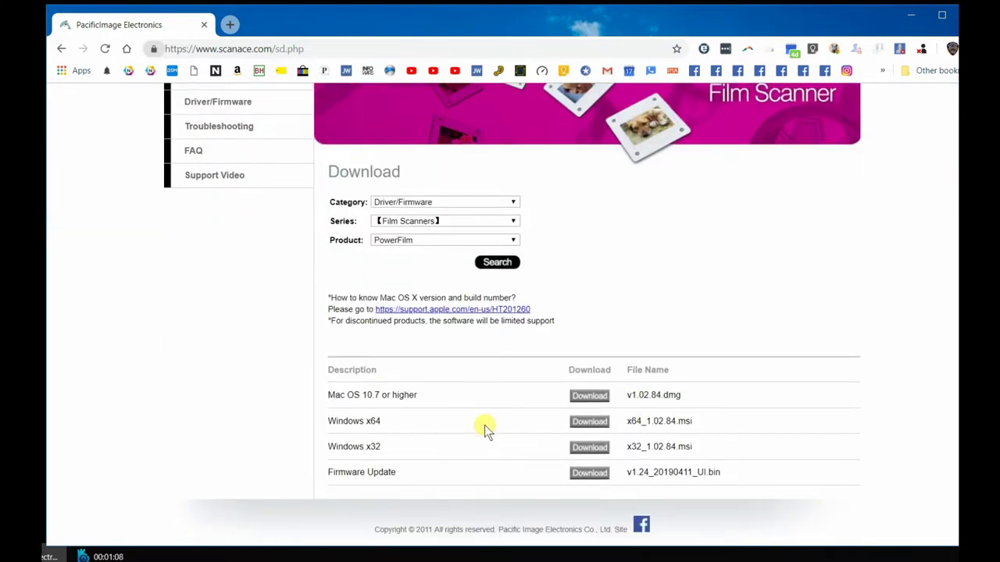
pyautogui.click(595, 422)
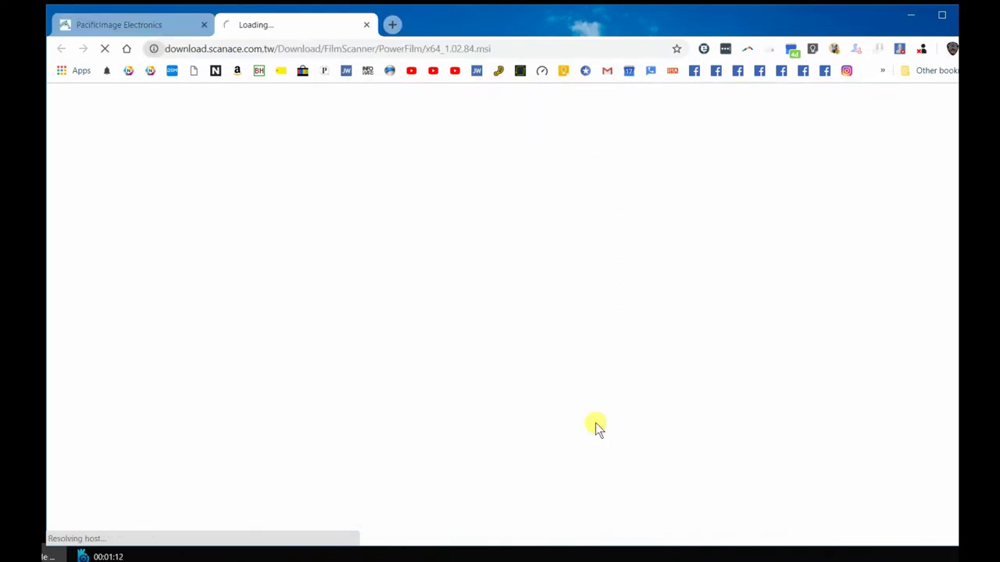
pyautogui.click(735, 374)
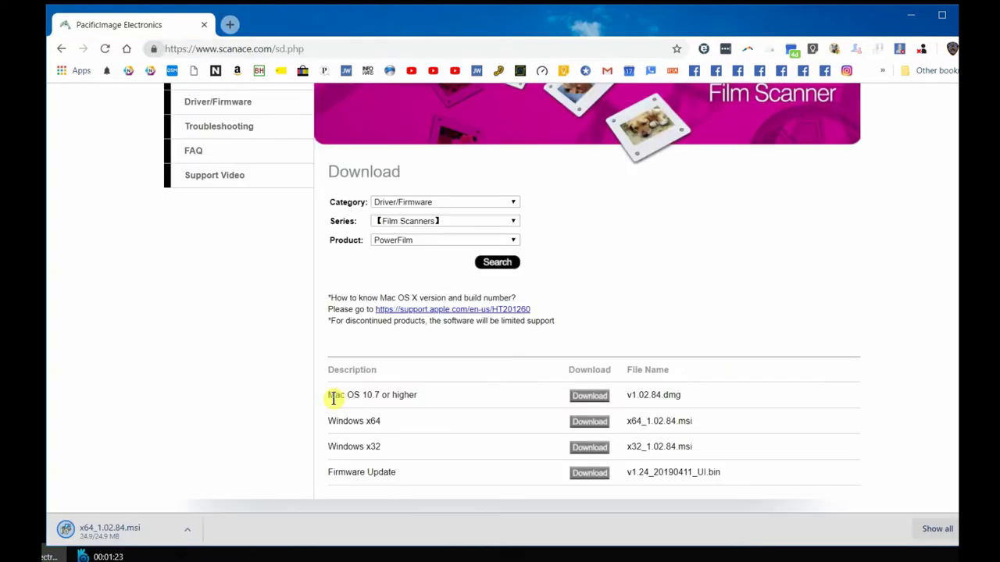
# Run the downloaded x64_1.02.84.msi despite the SmartScreen warning, finish the PowerFilm installation in English, and minimise the browser
pyautogui.click(164, 531)
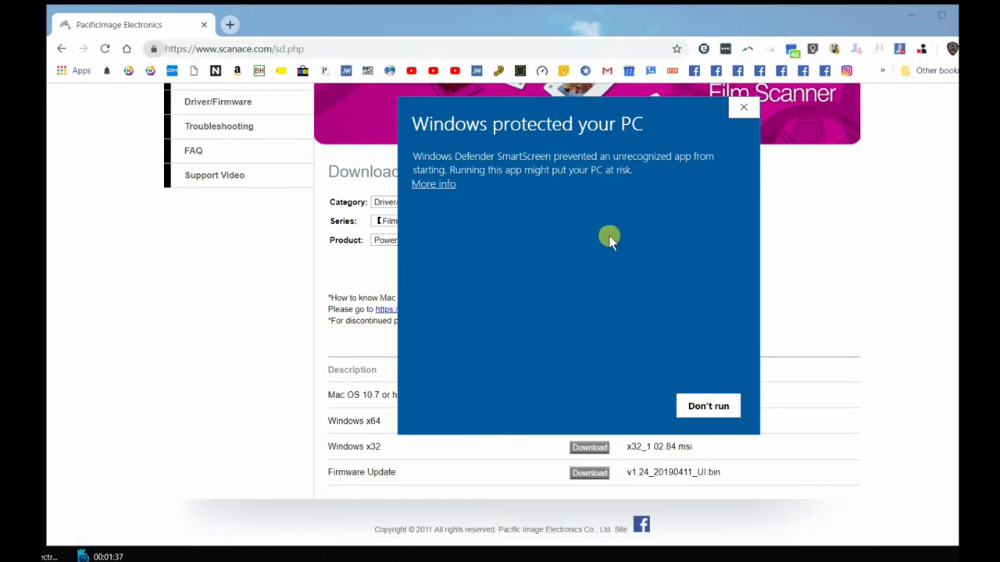
pyautogui.click(437, 183)
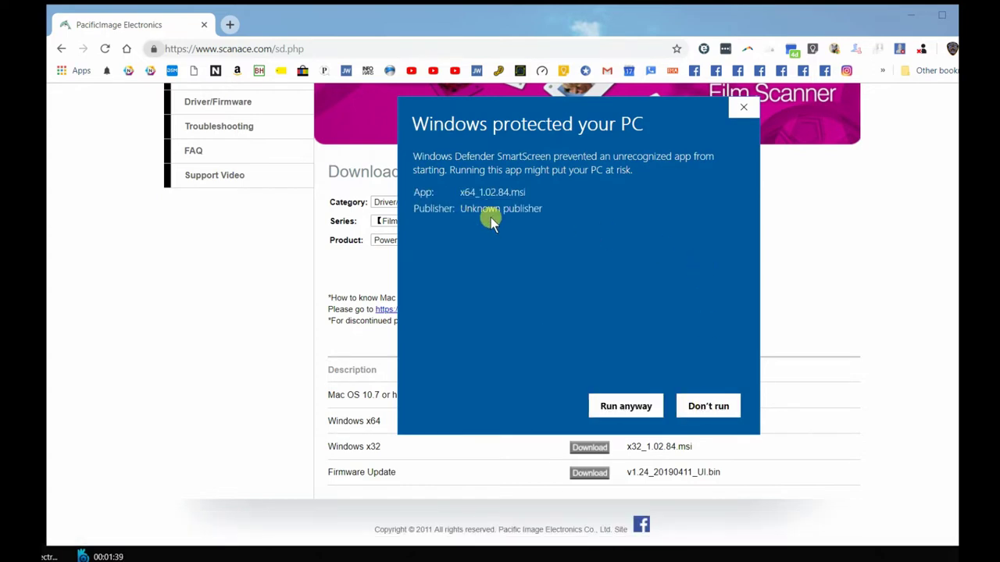
pyautogui.click(648, 412)
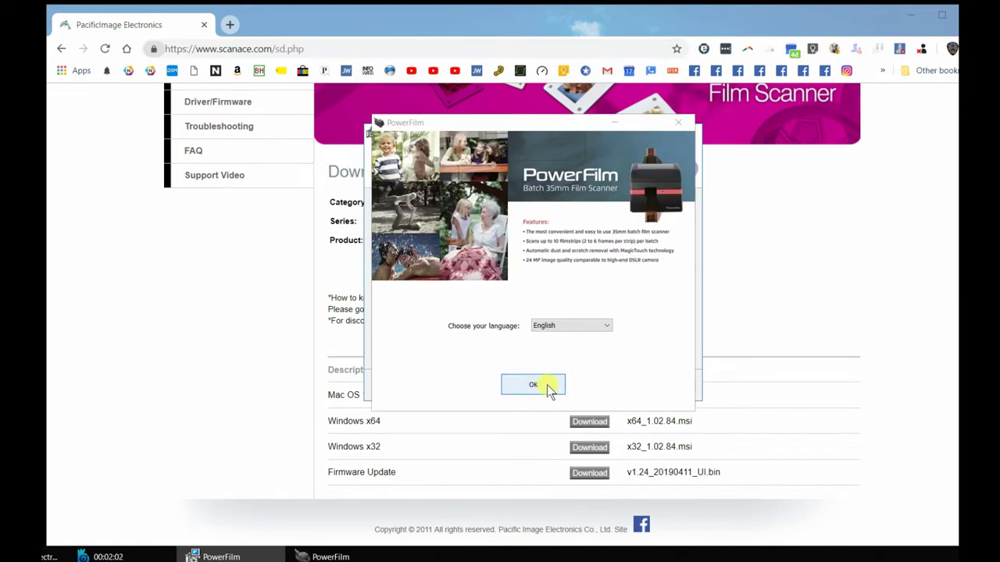
pyautogui.click(548, 387)
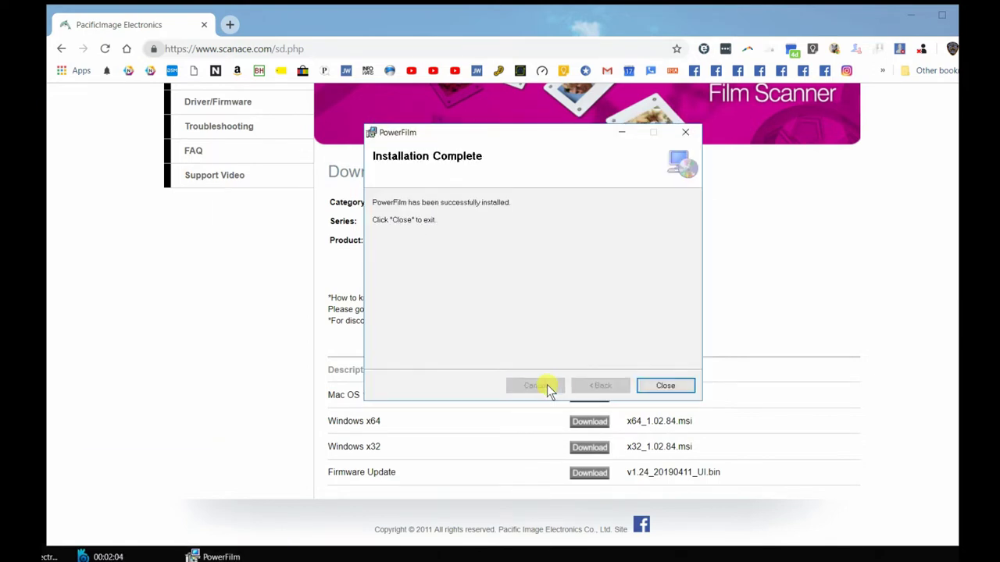
pyautogui.click(666, 387)
pyautogui.click(910, 14)
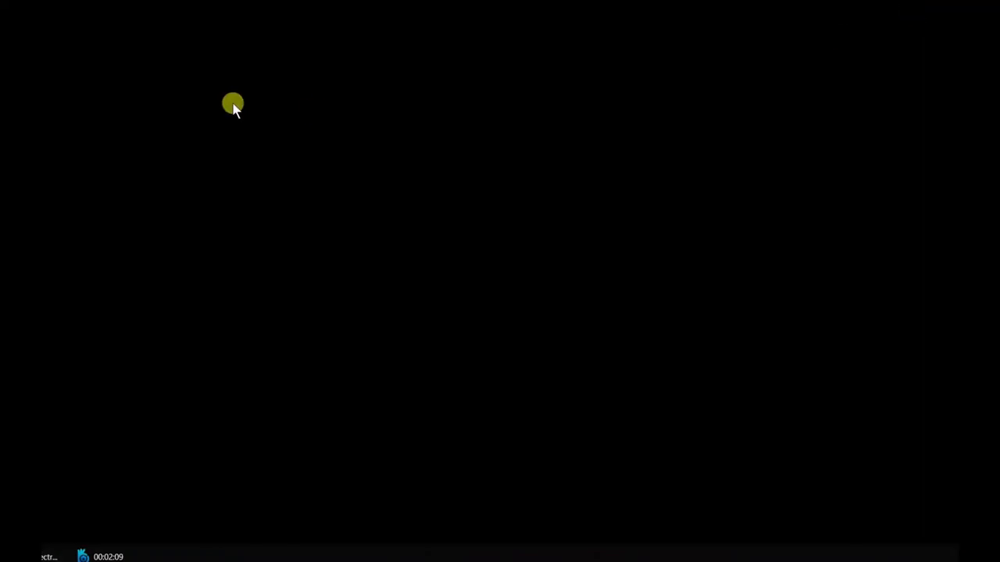
# Try to launch PowerFilm from its desktop shortcut and dismiss the message
pyautogui.moveTo(216, 115); pyautogui.dragTo(196, 96)
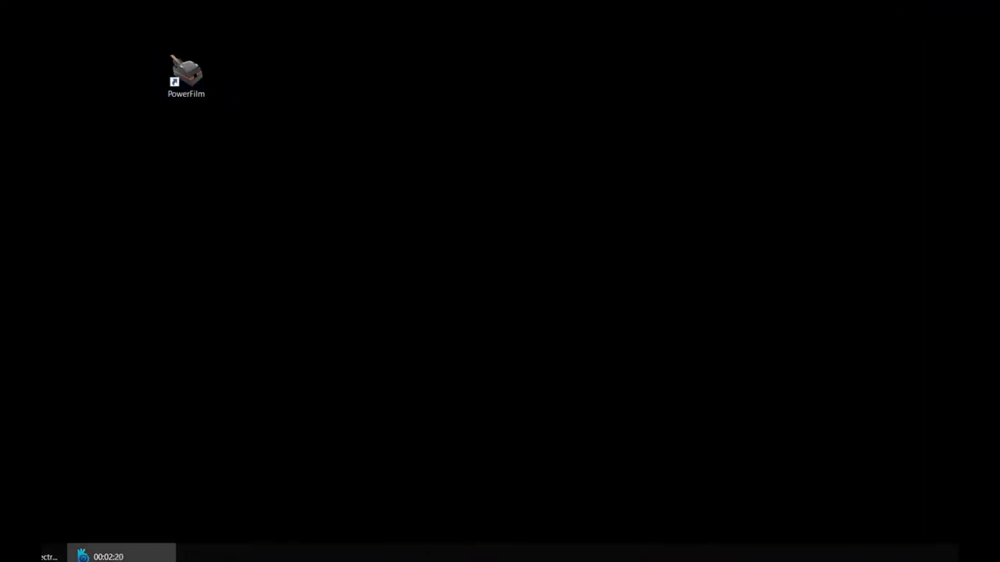
pyautogui.click(179, 96)
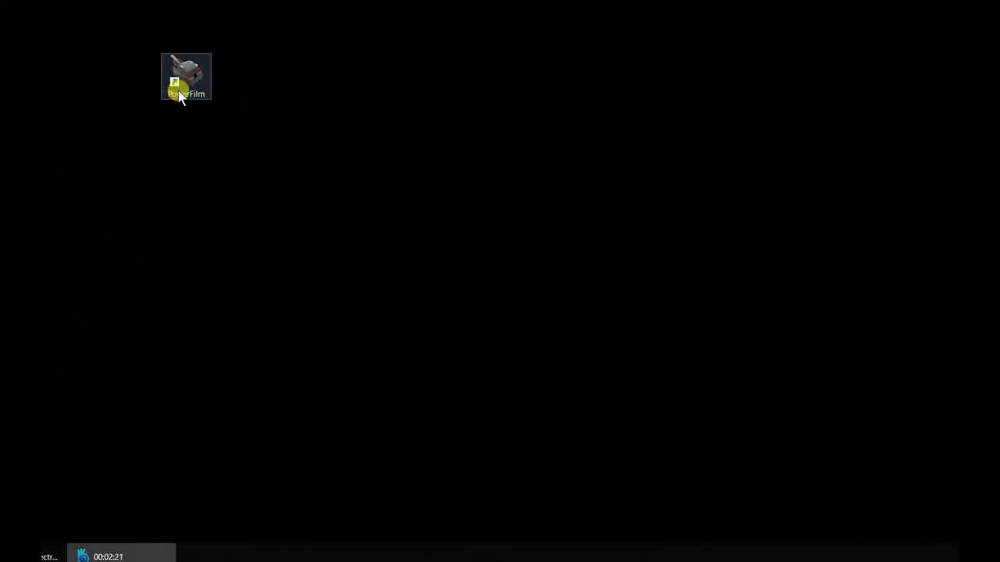
pyautogui.doubleClick(179, 95)
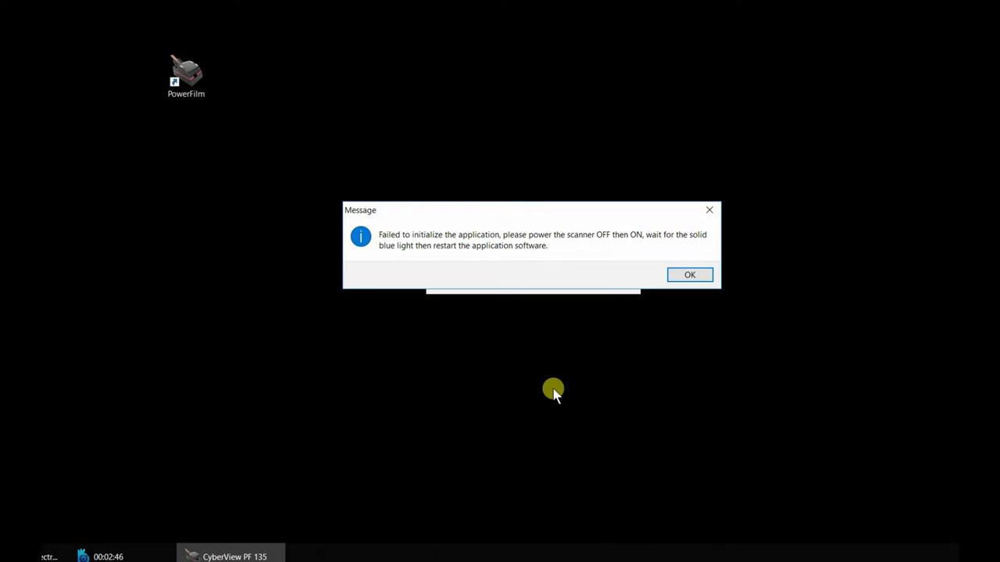
pyautogui.click(691, 278)
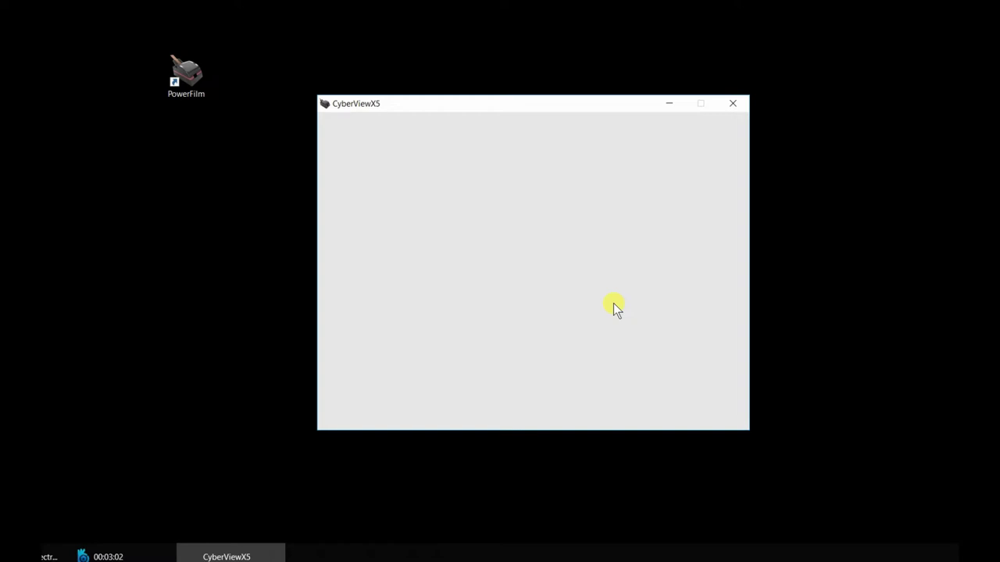
# Relaunch PowerFilm and set the scan to Quality mode, 24M resolution, TIF file type and 16 bit color depth
pyautogui.doubleClick(190, 81)
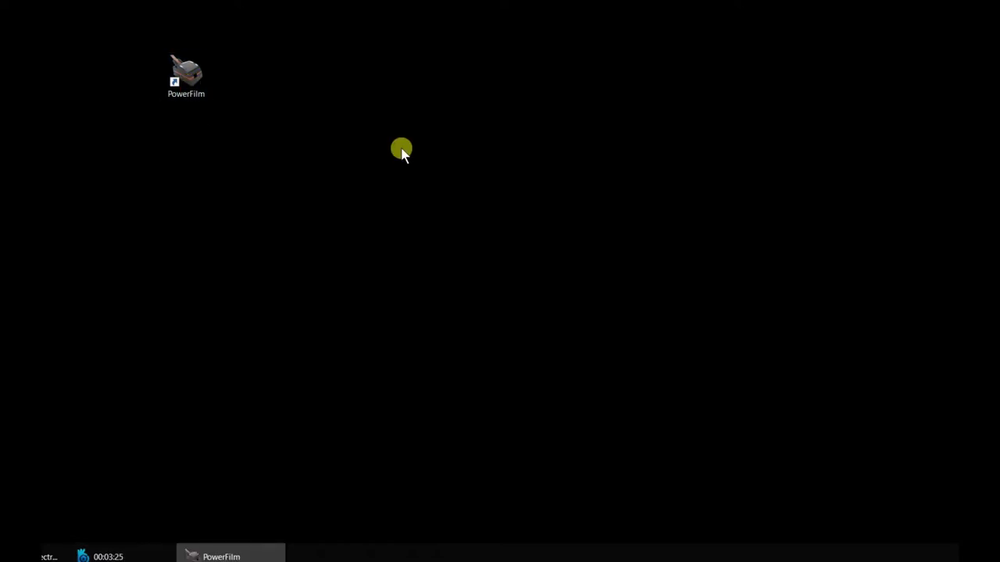
pyautogui.click(431, 239)
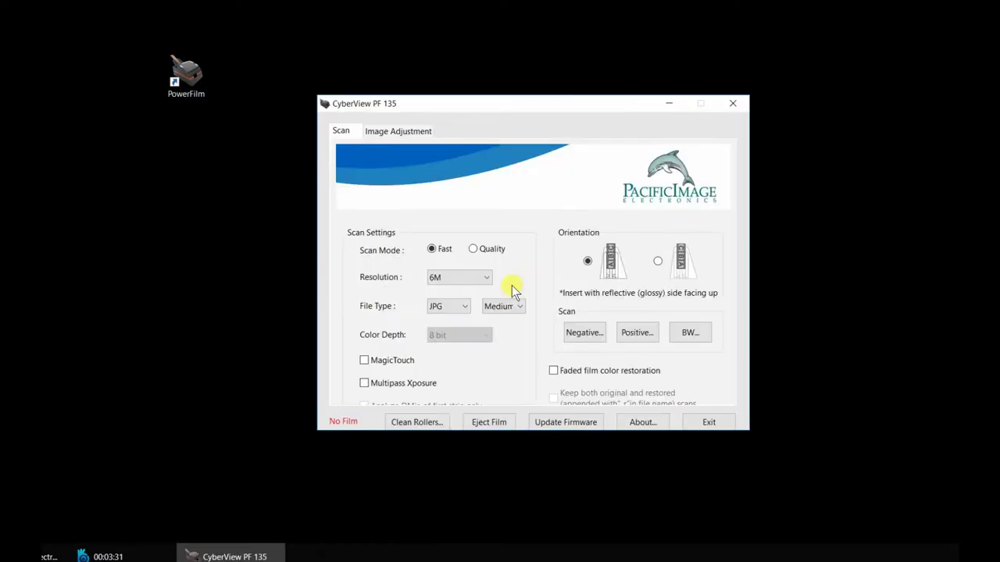
pyautogui.click(475, 249)
pyautogui.click(464, 278)
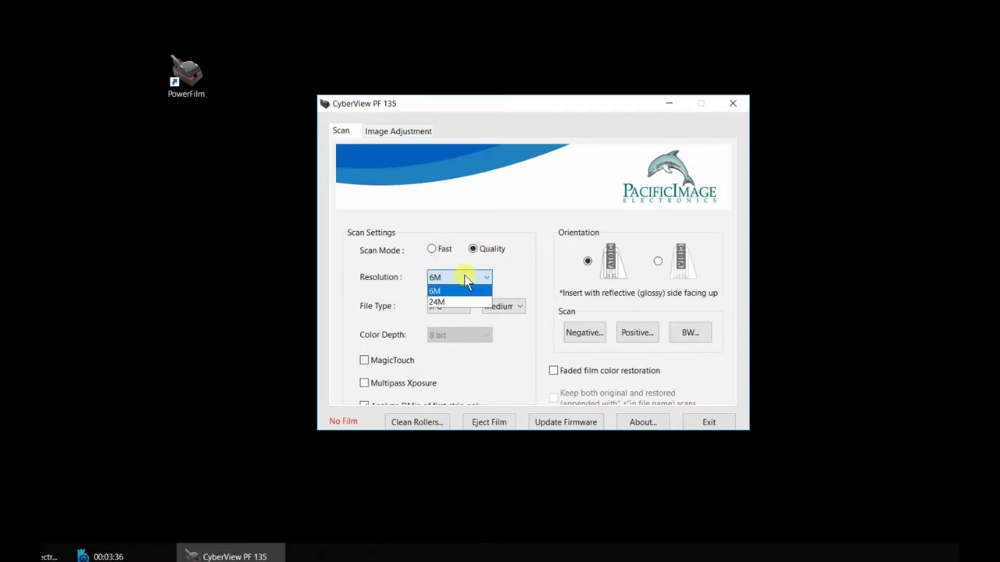
pyautogui.click(472, 296)
pyautogui.click(460, 307)
pyautogui.click(457, 330)
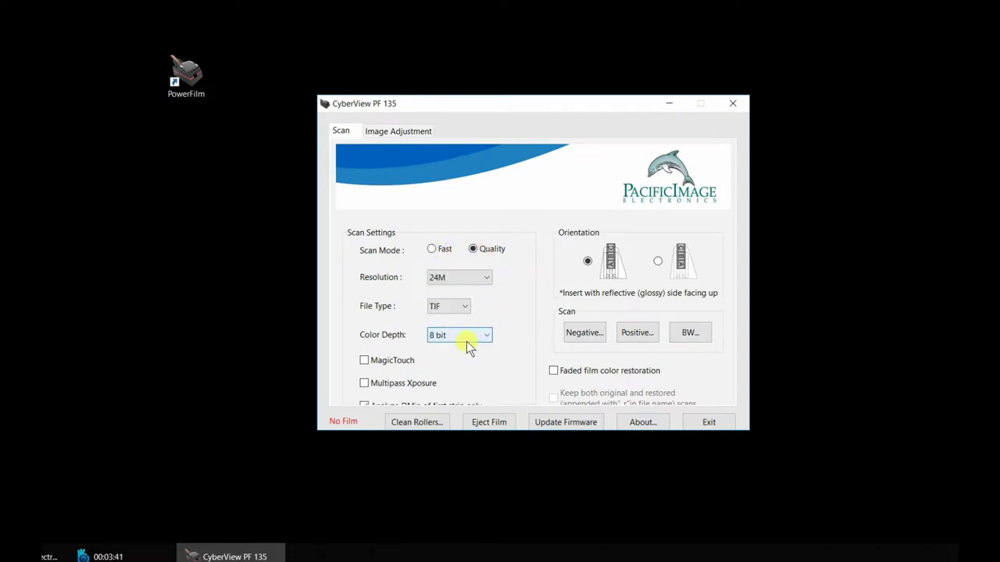
pyautogui.click(467, 341)
pyautogui.click(471, 359)
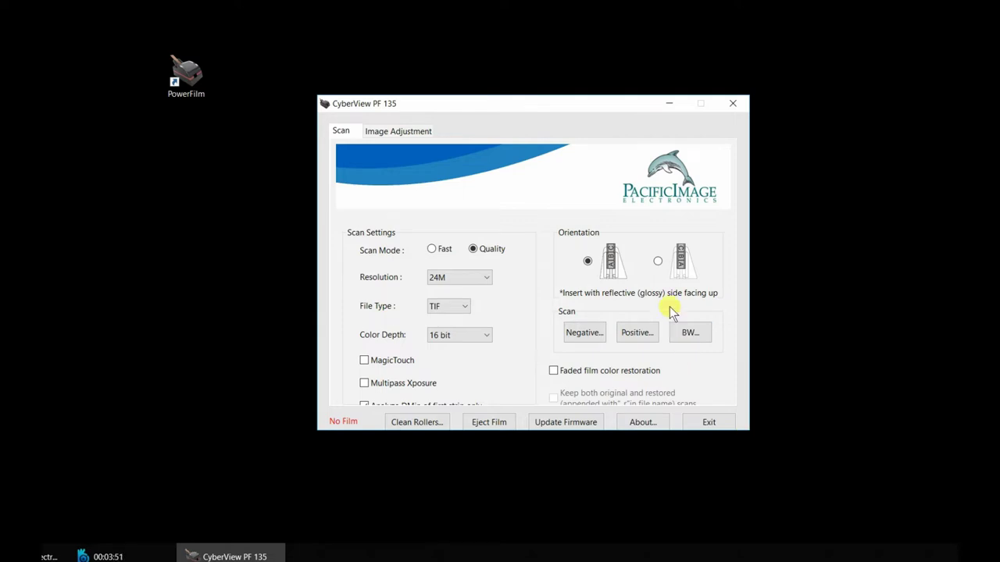
# Try the alternate film orientation, restore the original one, and look over the Image Adjustment settings
pyautogui.click(658, 261)
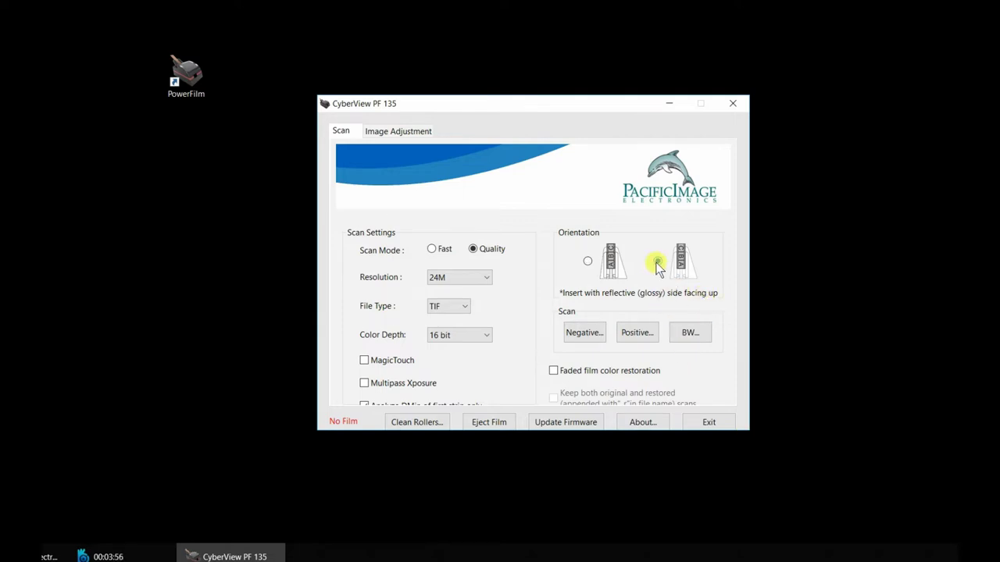
pyautogui.click(589, 261)
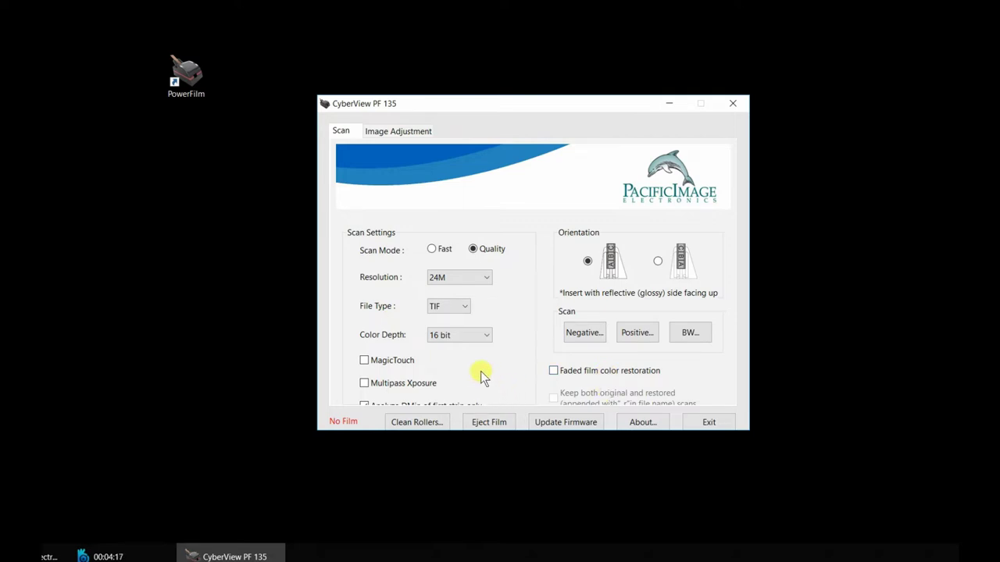
pyautogui.click(411, 131)
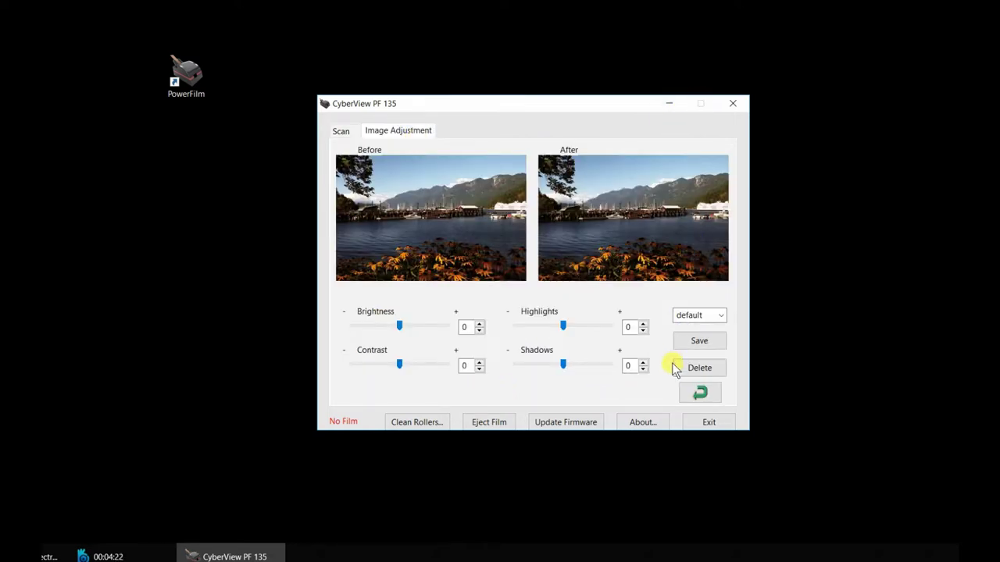
pyautogui.click(342, 131)
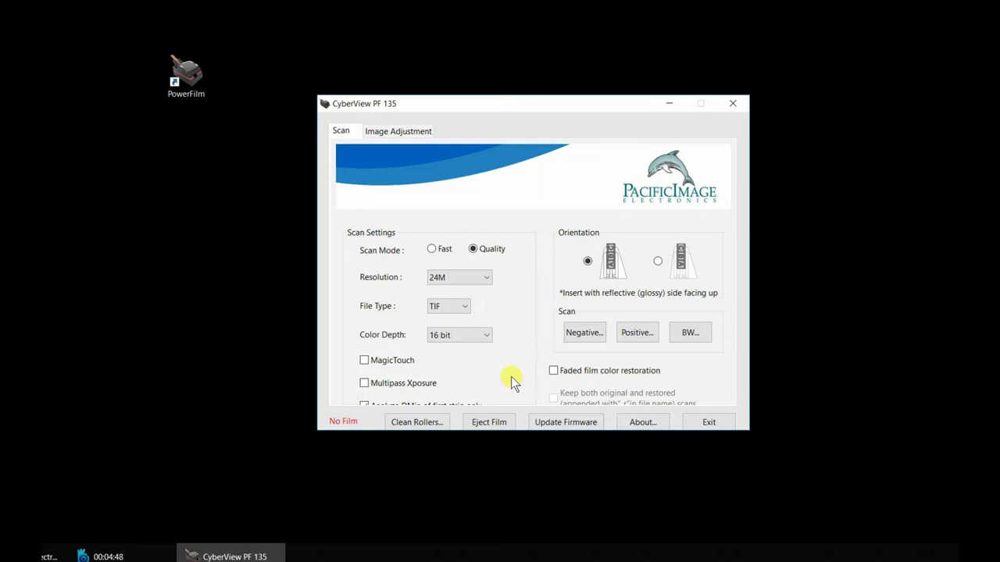
# Try to start a negative film scan, relaunch PowerFilm from the desktop, and close the tutorial videos notice
pyautogui.click(584, 333)
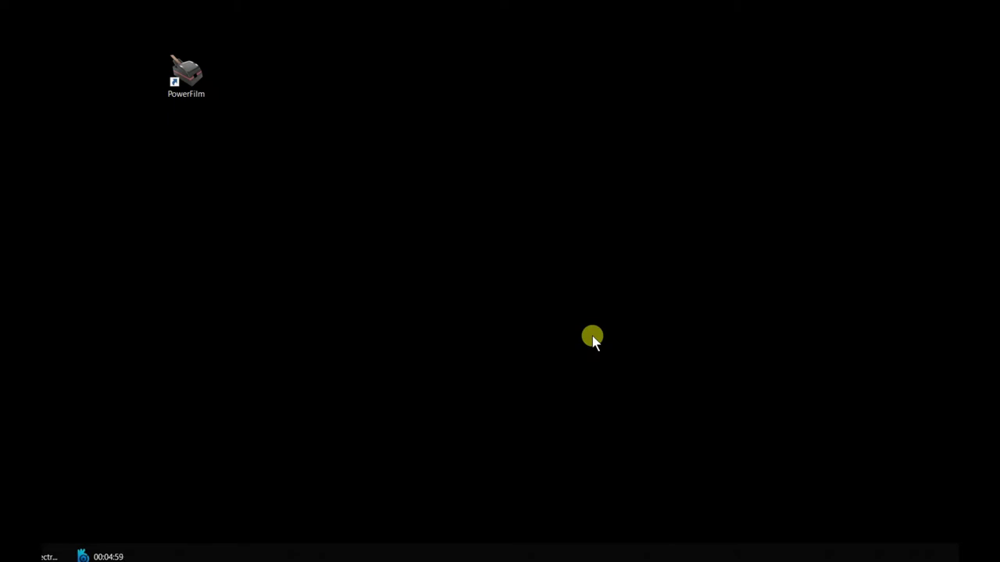
pyautogui.doubleClick(201, 95)
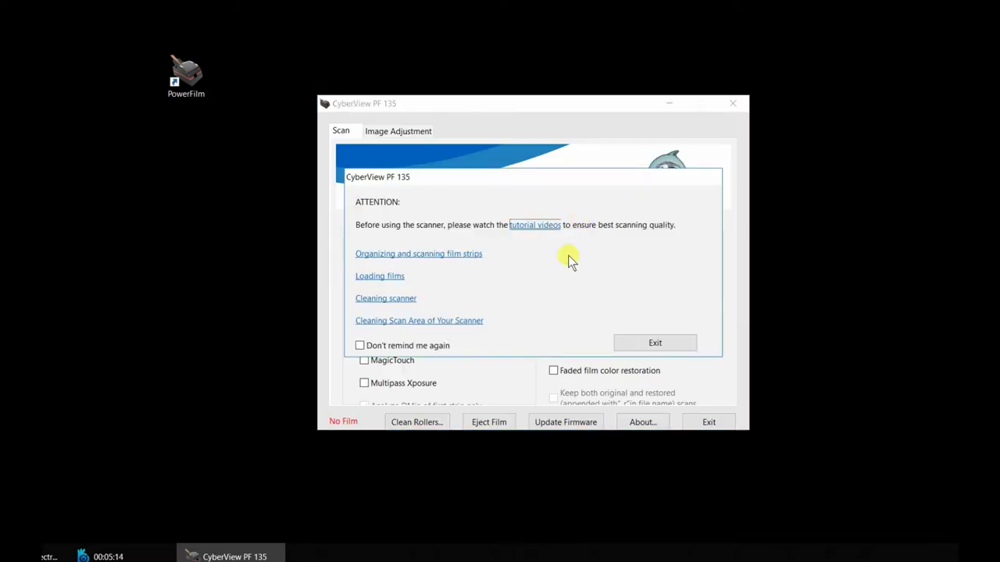
pyautogui.click(679, 341)
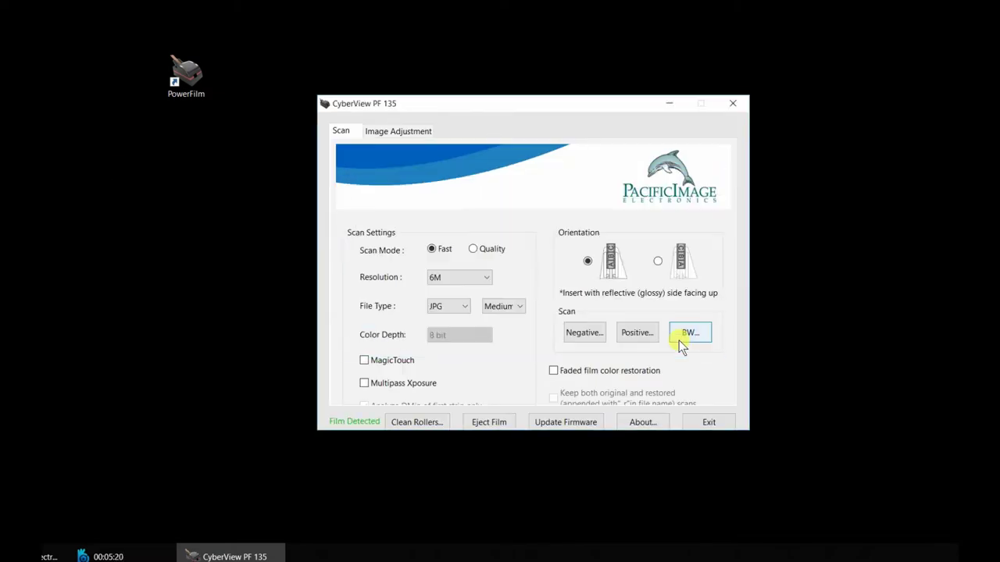
# Open the scan settings for negative film and browse to the Desktop as the export location
pyautogui.click(584, 333)
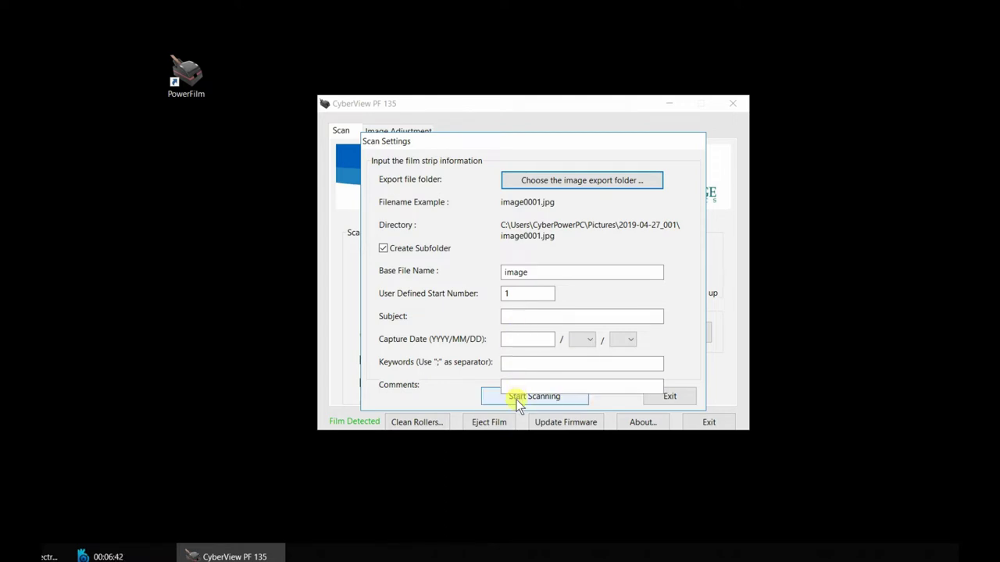
pyautogui.click(562, 180)
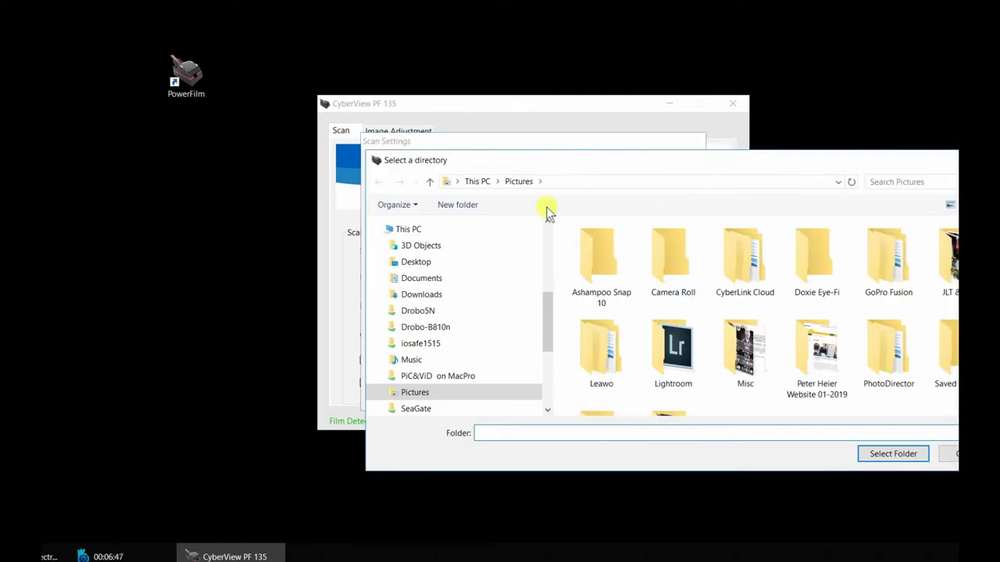
pyautogui.scroll(4, 452, 272)
pyautogui.click(415, 239)
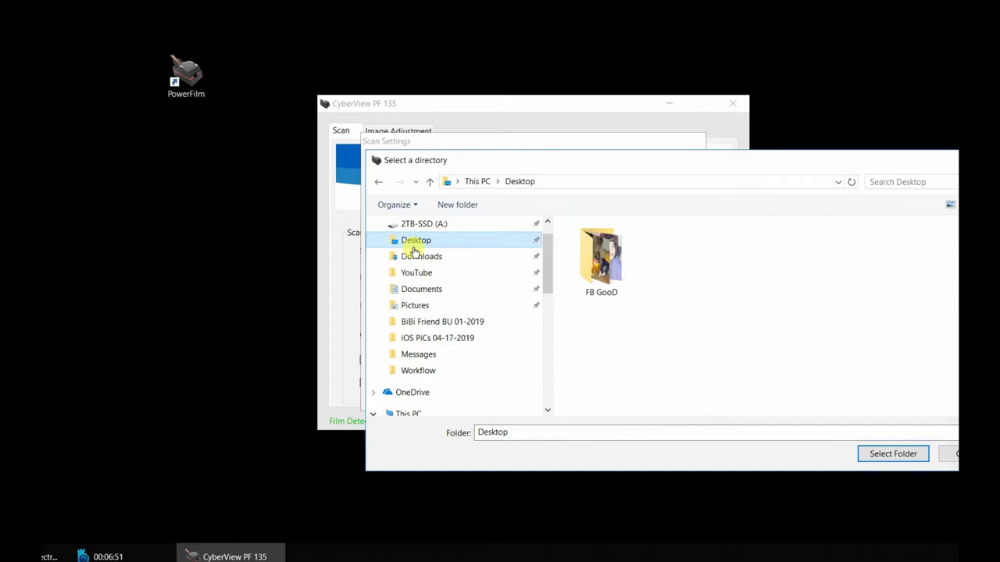
# Create a folder named scan on the Desktop and select it as the image export folder
pyautogui.rightClick(620, 386)
pyautogui.press('Escape')
pyautogui.rightClick(675, 364)
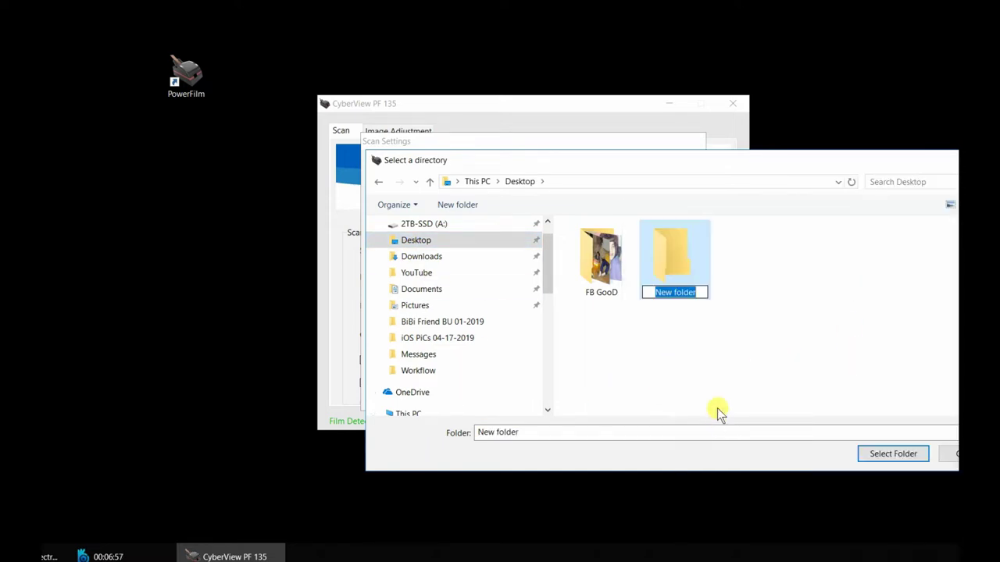
pyautogui.write('scan')
pyautogui.press('Return')
pyautogui.rightClick(678, 318)
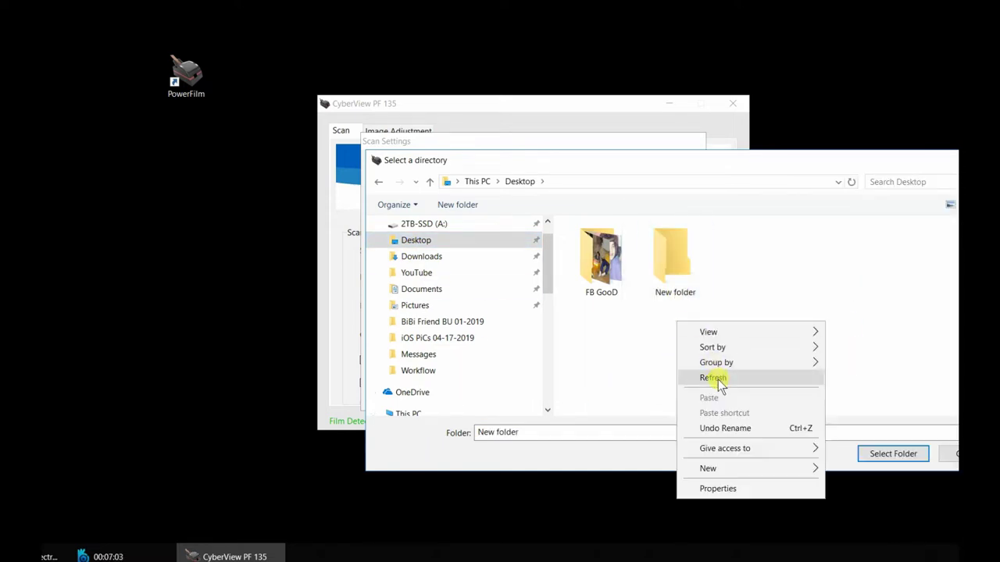
pyautogui.click(719, 379)
pyautogui.doubleClick(674, 257)
pyautogui.click(893, 454)
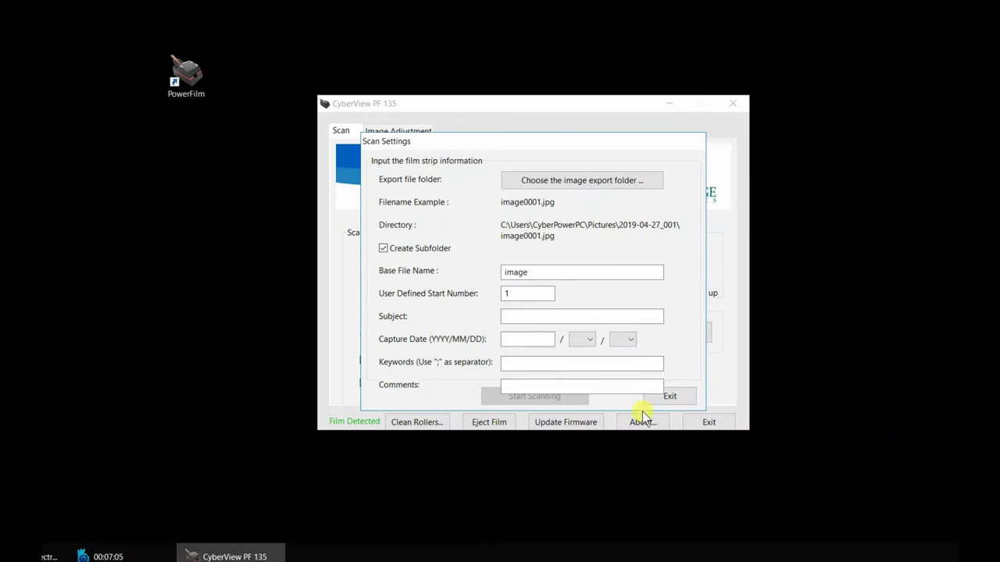
# Scan the loaded negatives, and start a second negative scan with the same base file name and export folder
pyautogui.click(513, 399)
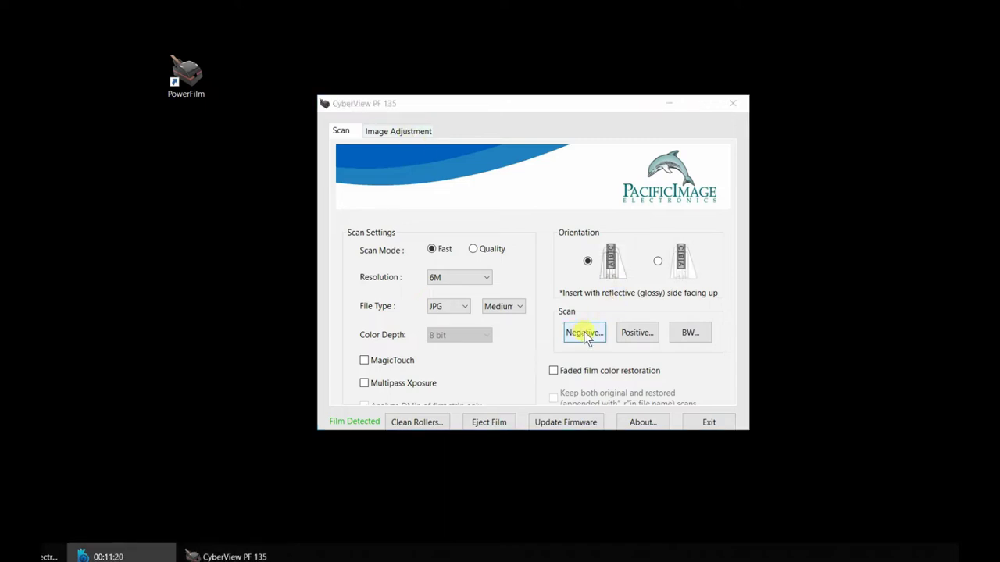
pyautogui.click(581, 334)
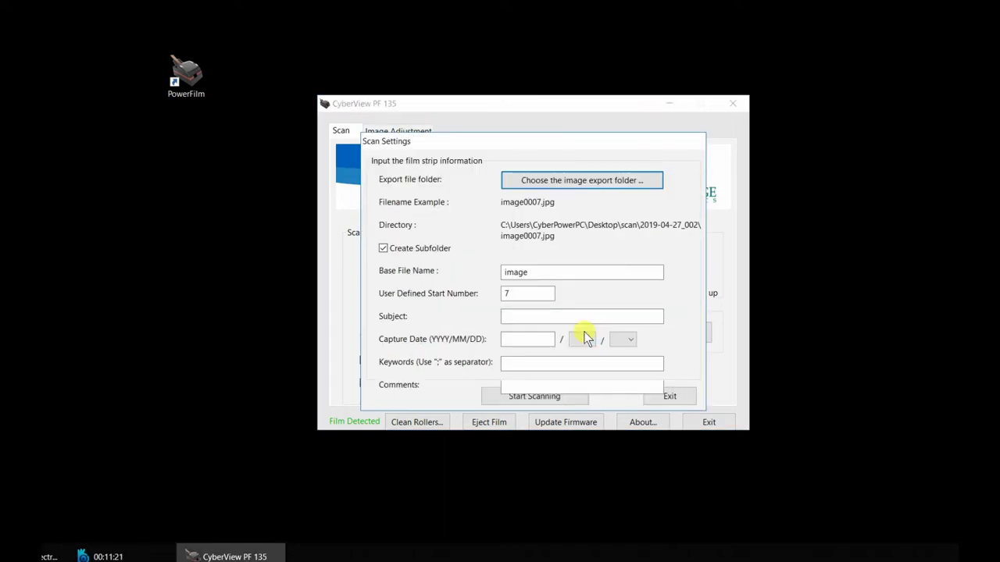
pyautogui.click(518, 400)
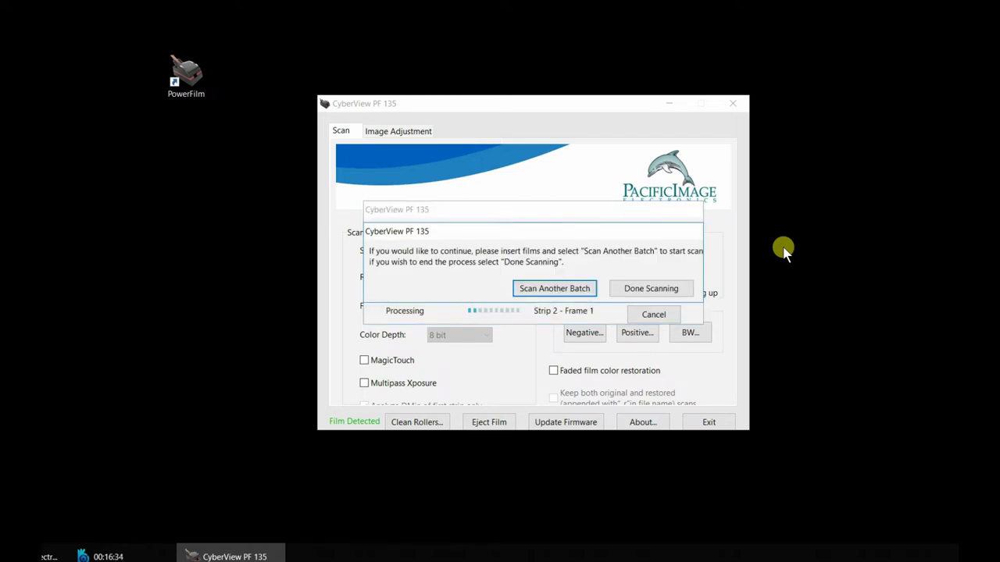
# End the batch scanning, and review the scanned photos from image0010.jpg onward in the 2019-04-27_002 folder
pyautogui.click(663, 287)
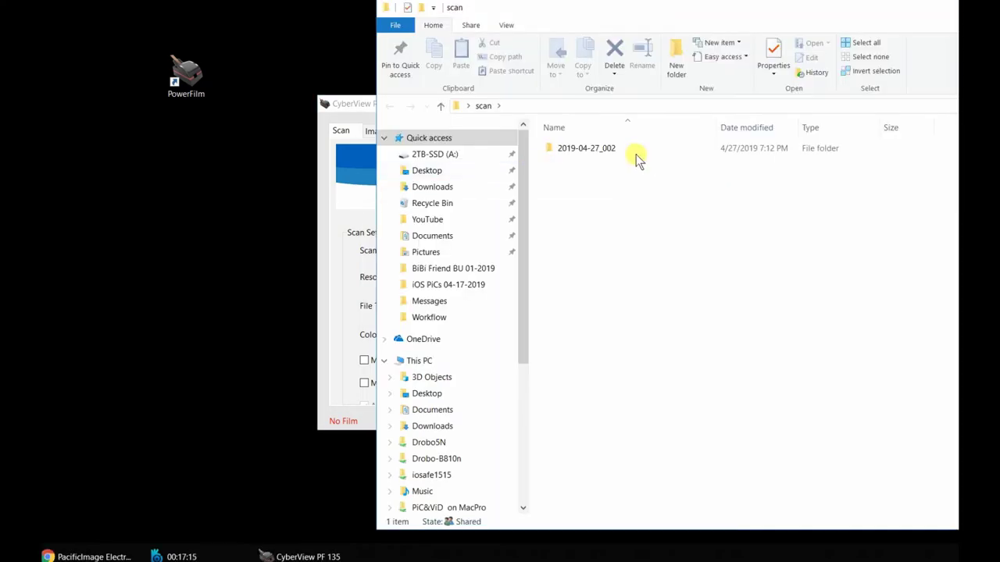
pyautogui.doubleClick(636, 158)
pyautogui.doubleClick(602, 163)
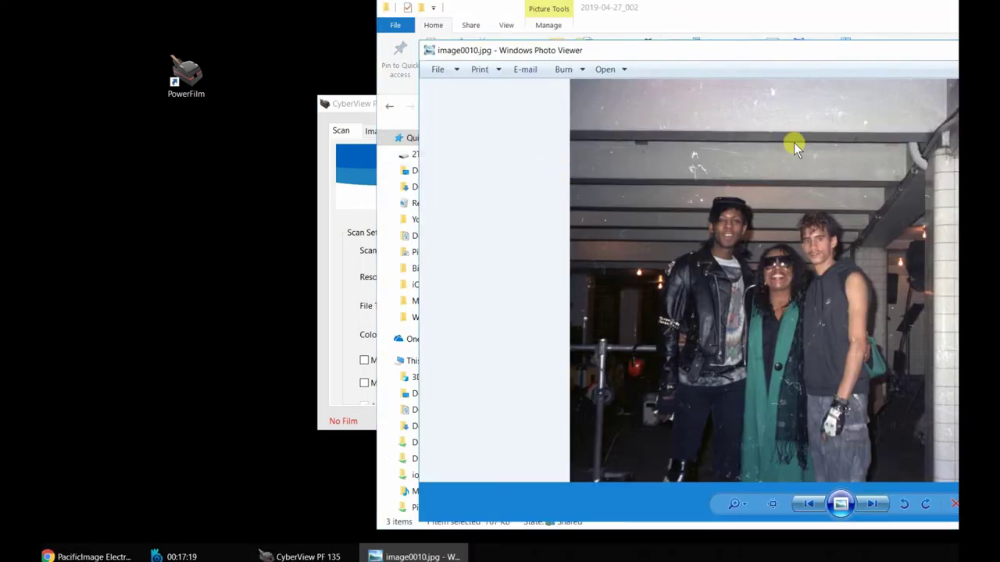
pyautogui.click(596, 486)
pyautogui.click(596, 485)
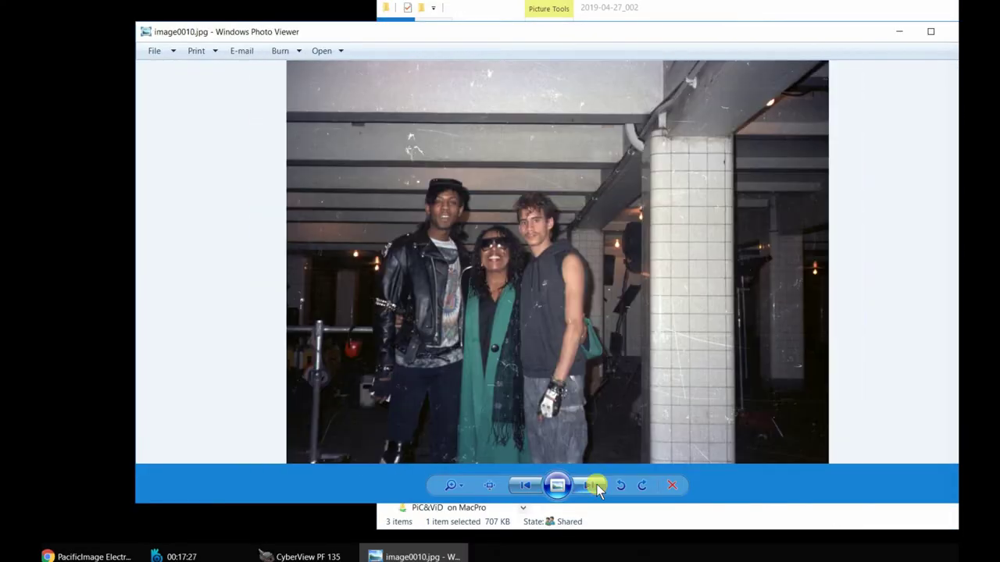
pyautogui.click(951, 31)
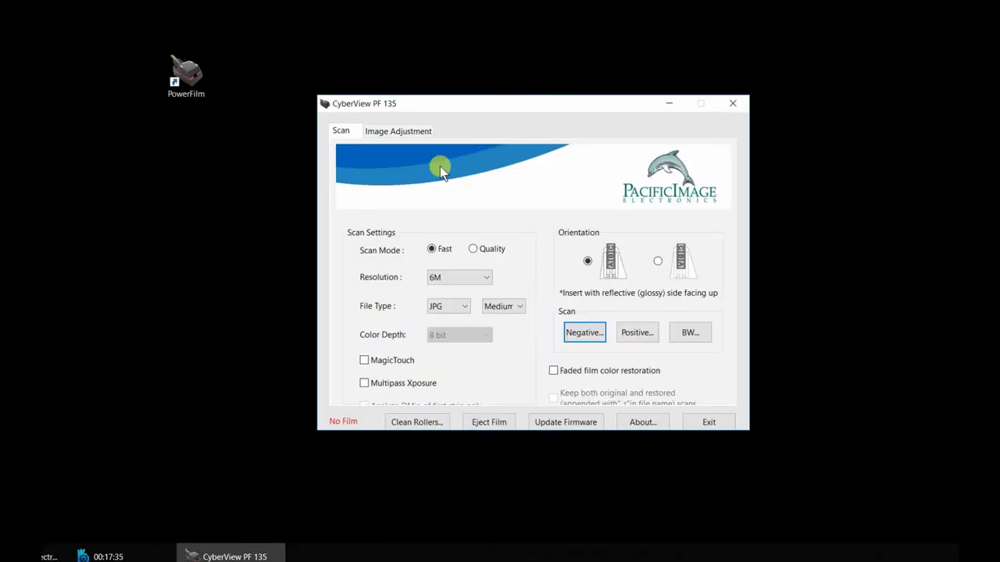
# Exit the scanner program, relaunch PowerFilm from the desktop, and open the Loading films tutorial video
pyautogui.click(732, 413)
pyautogui.doubleClick(199, 101)
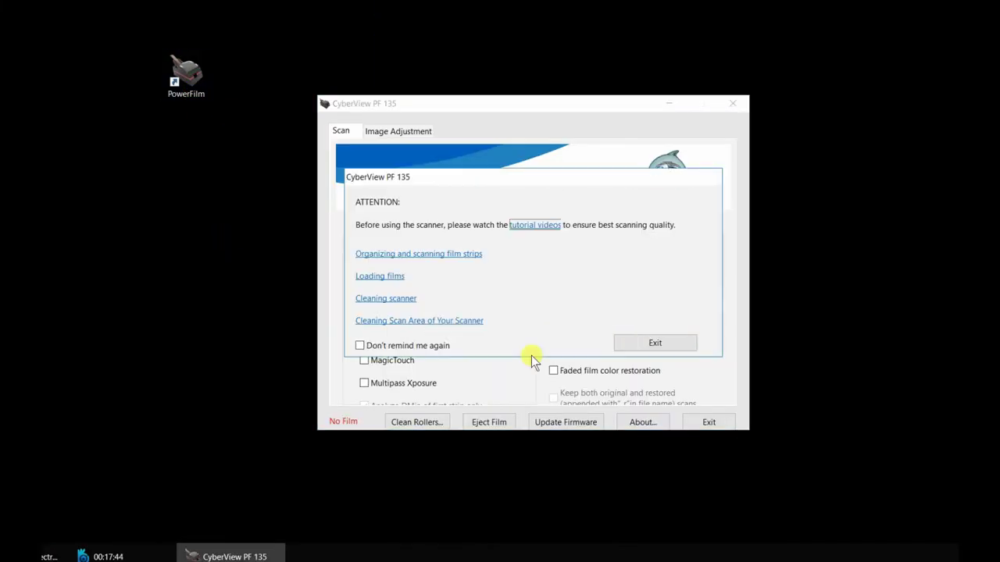
pyautogui.click(380, 276)
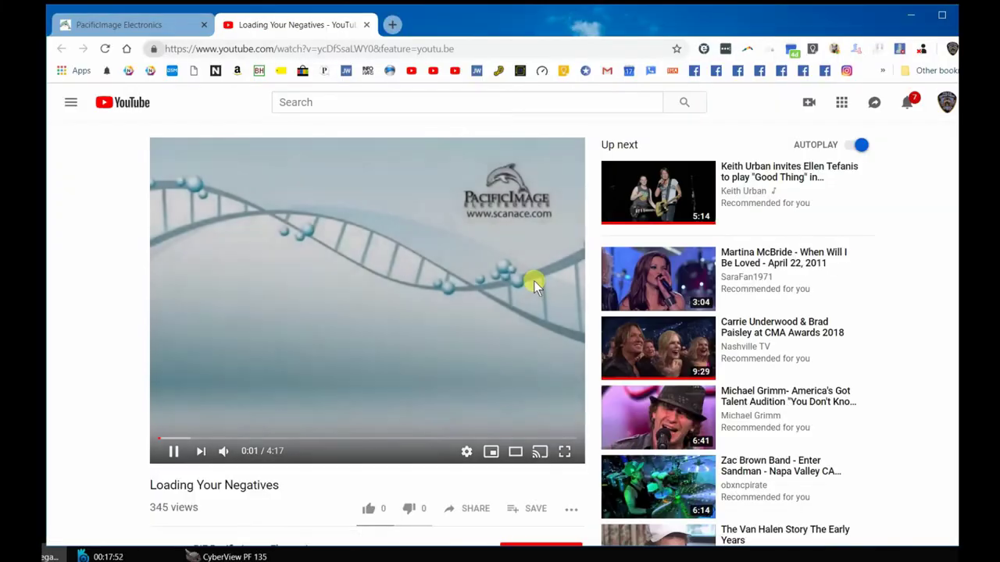